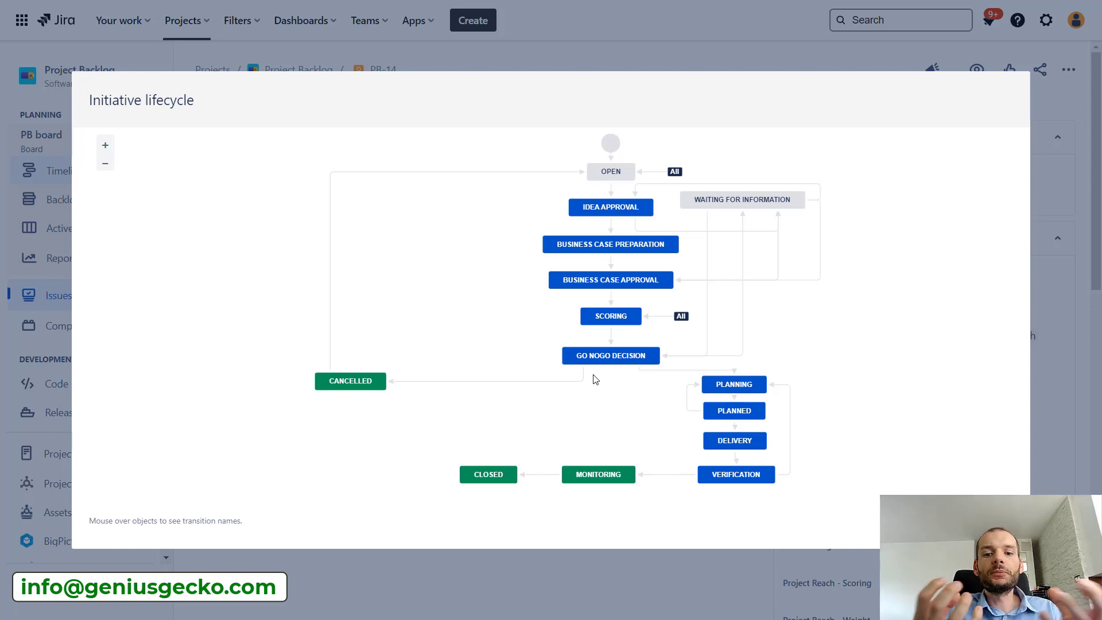
Close the Initiative lifecycle workflow diagram and start the Send to Board transition on the Mobile App issue
{"action": "mouse_move", "coordinate": [625, 325]}
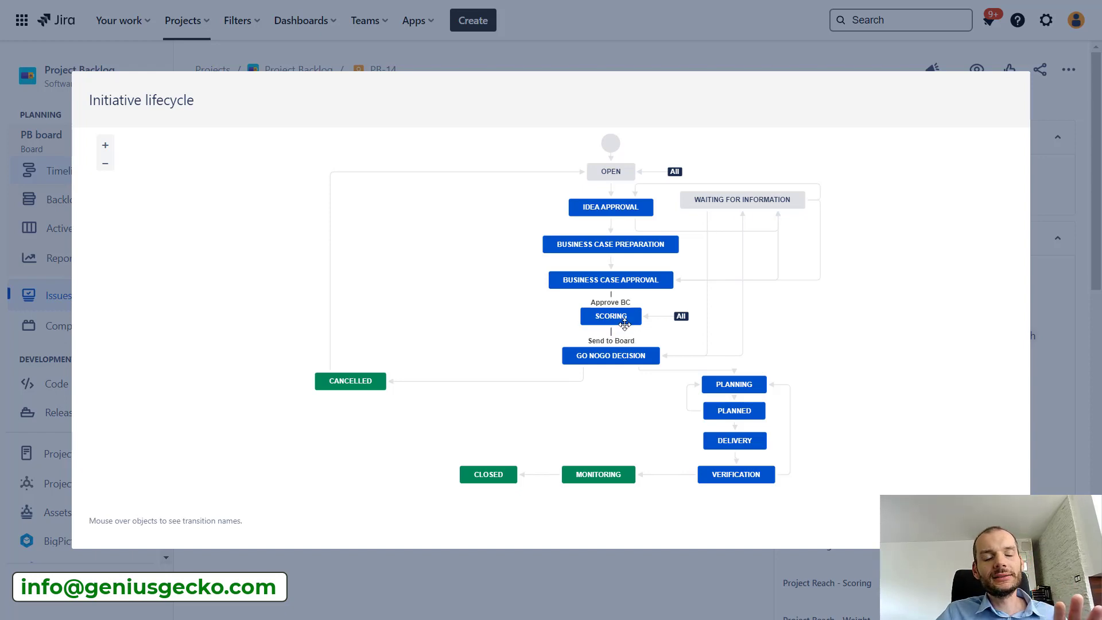
{"action": "mouse_move", "coordinate": [790, 430]}
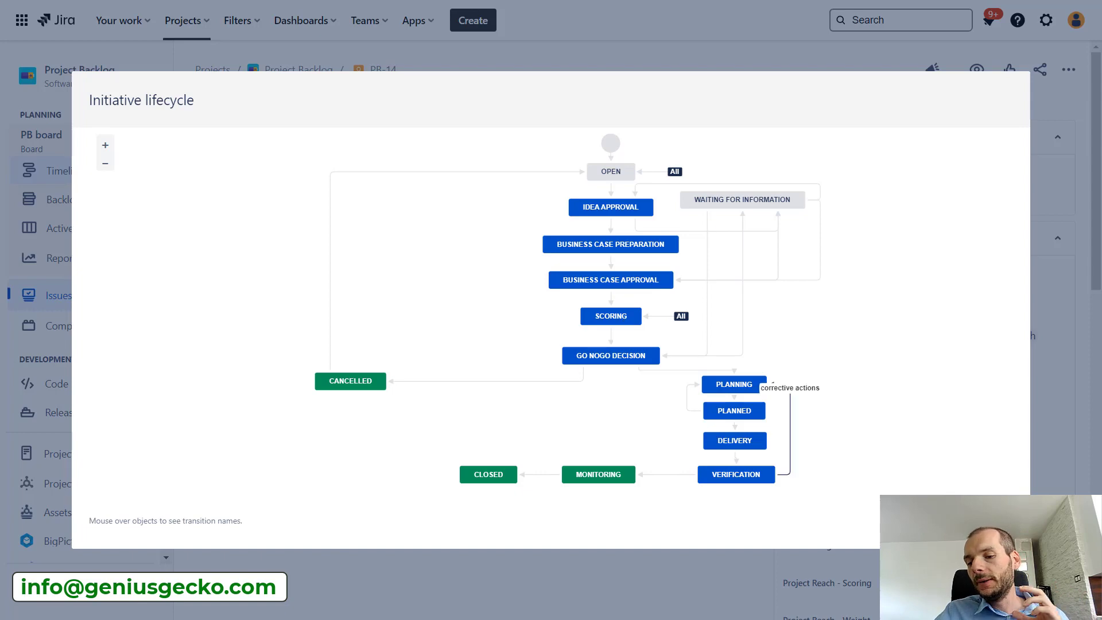
{"action": "key", "text": "Escape"}
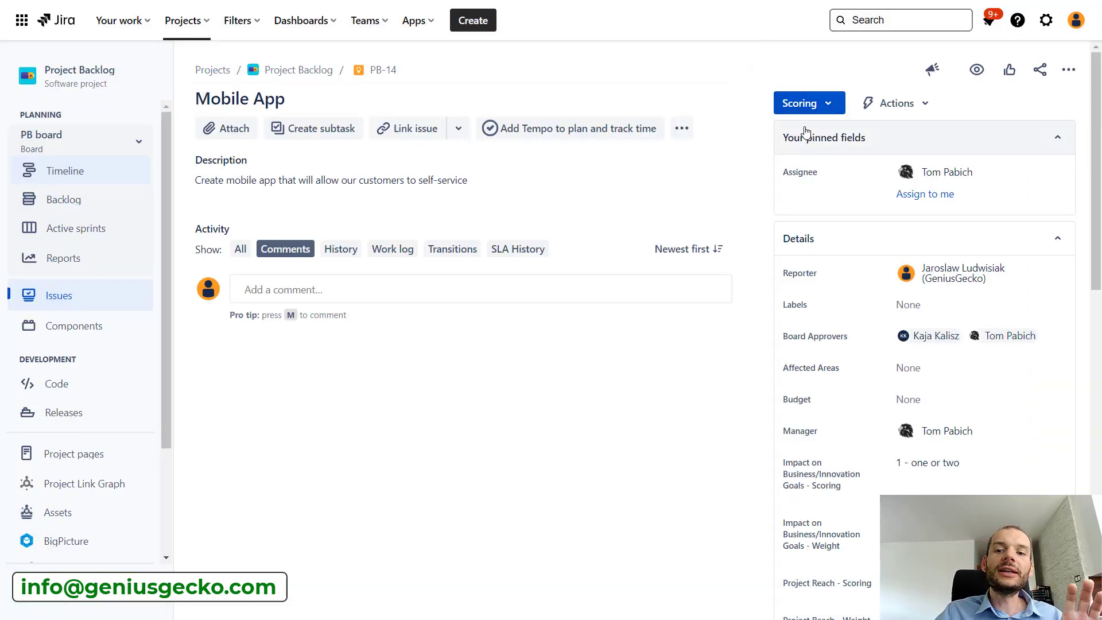
{"action": "left_click", "coordinate": [834, 105]}
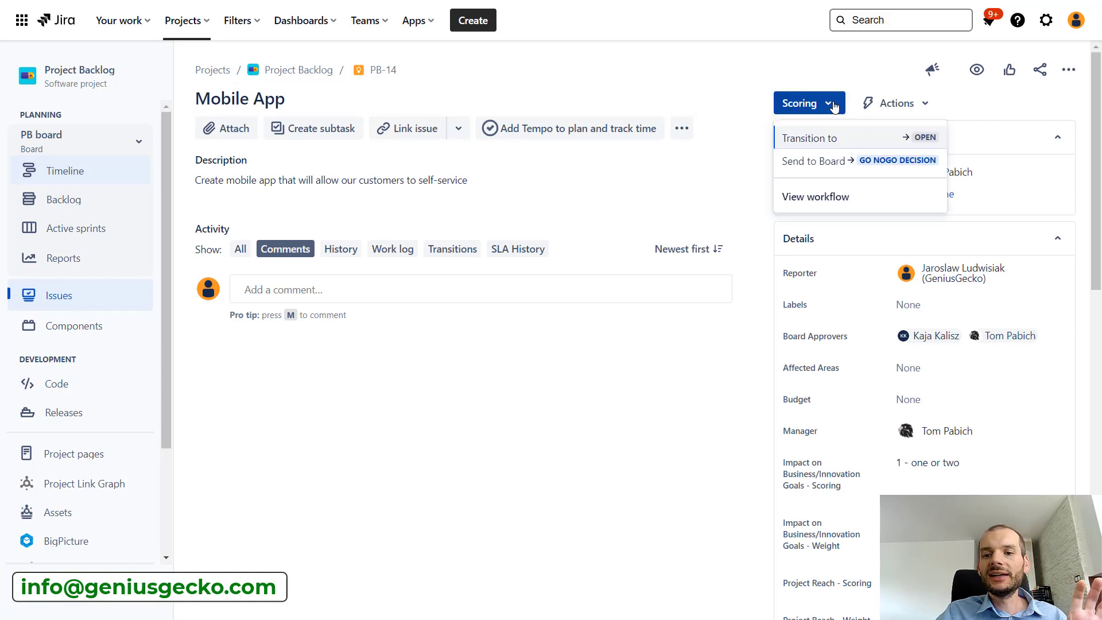
{"action": "left_click", "coordinate": [814, 164]}
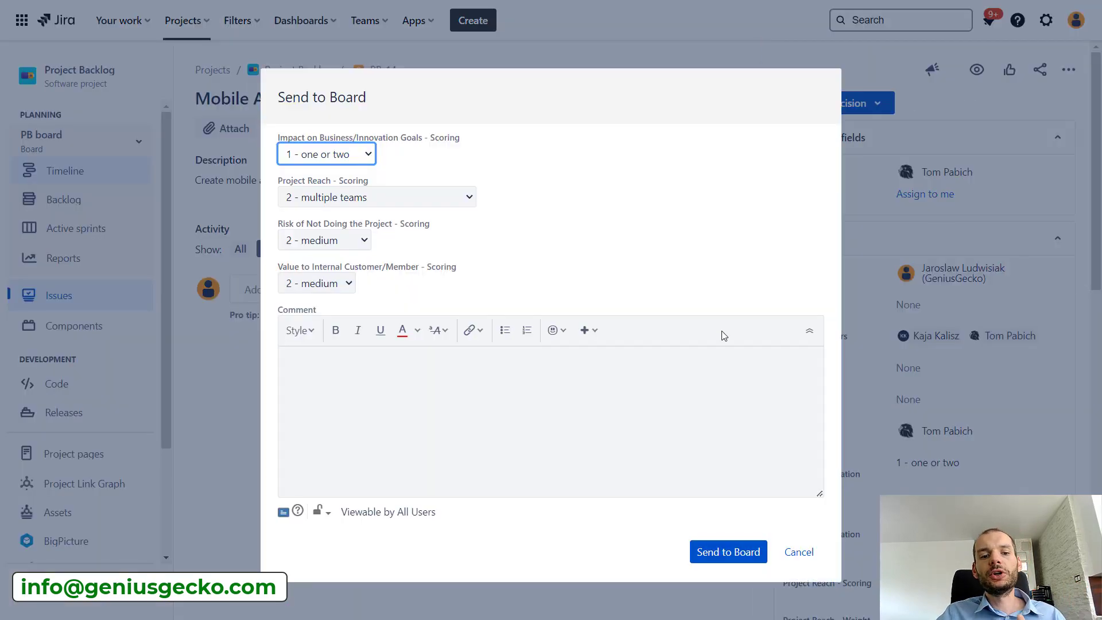
Set Impact on Business/Innovation Goals - Scoring to 2 - three or four
{"action": "left_click", "coordinate": [311, 138]}
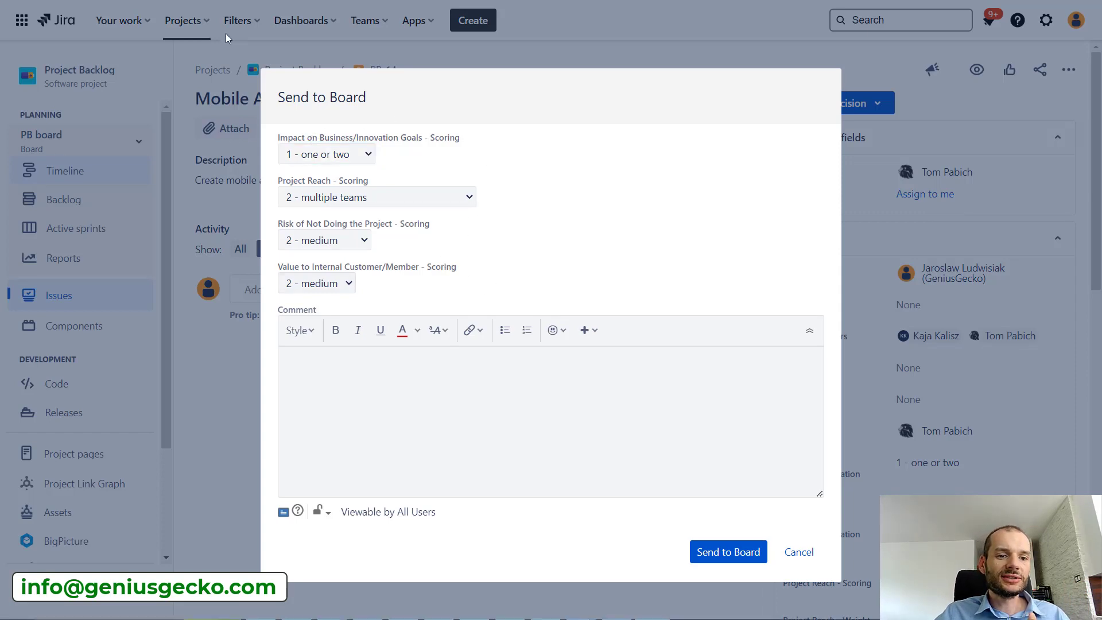
{"action": "left_click", "coordinate": [335, 149]}
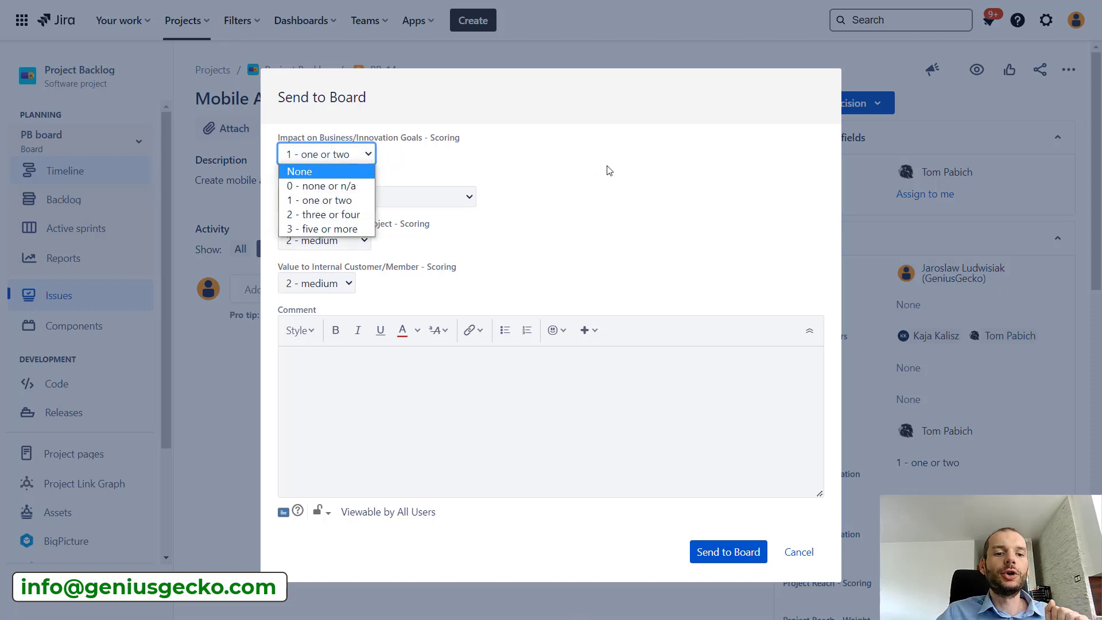
{"action": "left_click", "coordinate": [501, 198]}
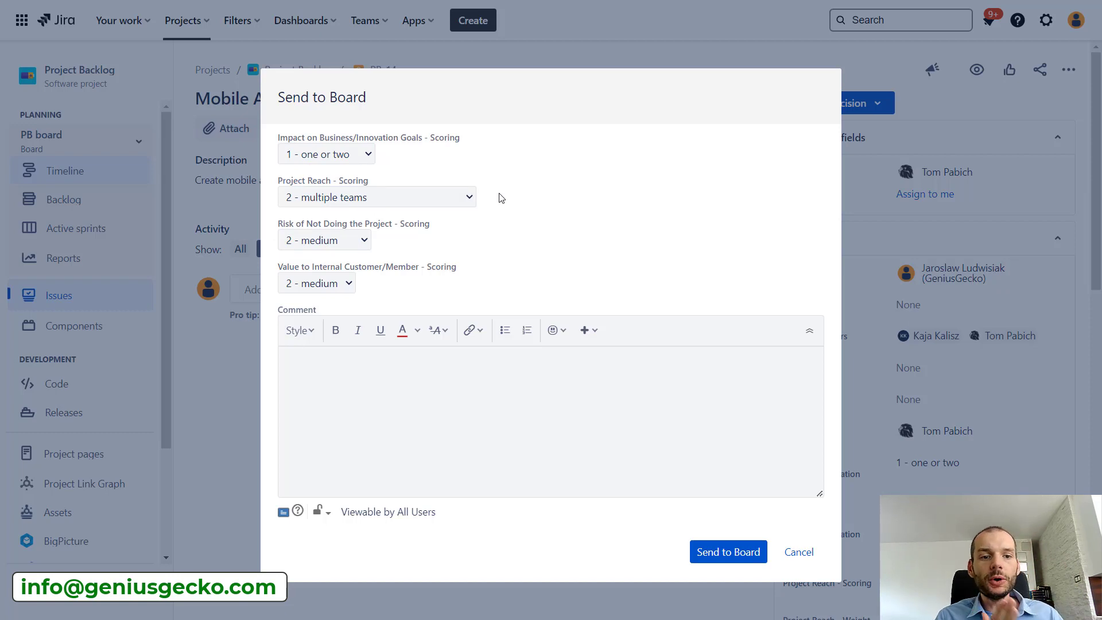
{"action": "left_click", "coordinate": [361, 156]}
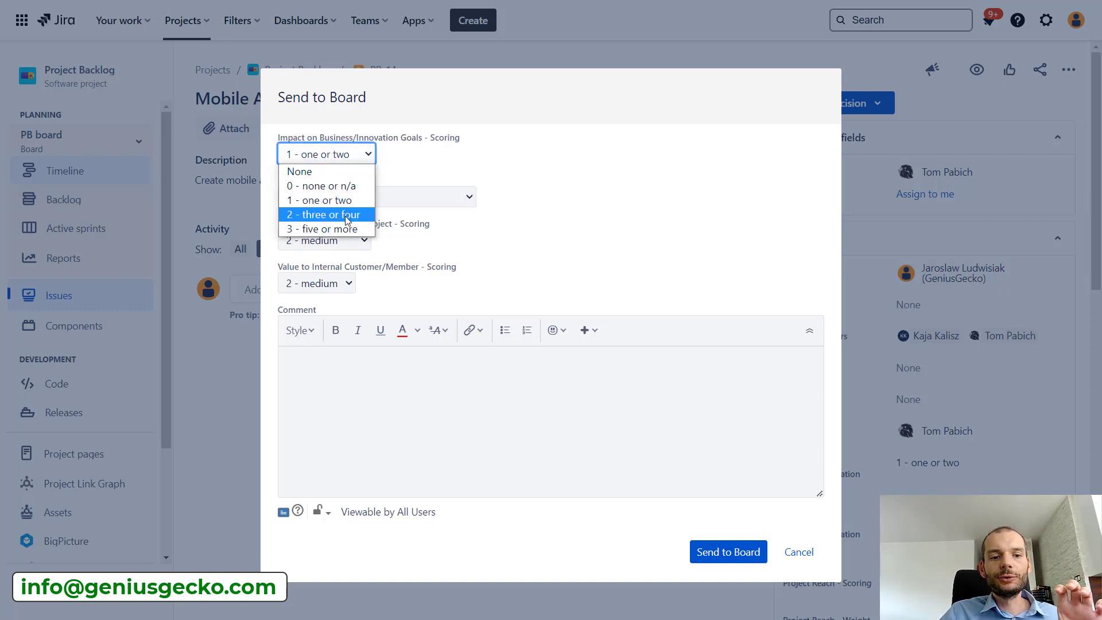
{"action": "left_click", "coordinate": [344, 211]}
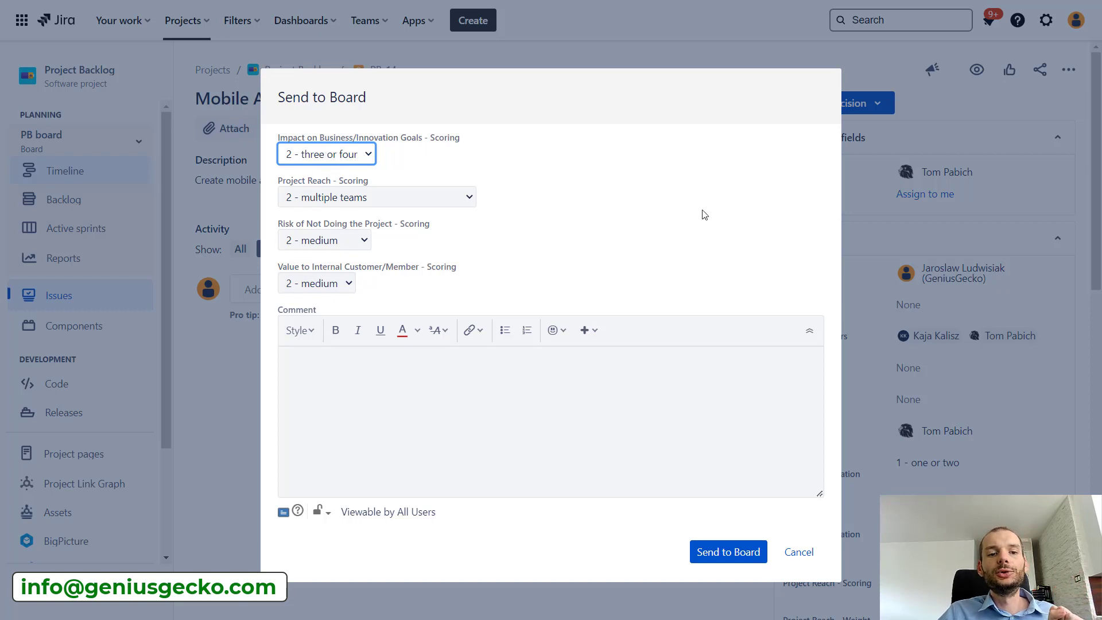
Set Impact on Business/Innovation Goals - Scoring to 3 - five or more and submit the Send to Board transition
{"action": "left_click", "coordinate": [336, 155]}
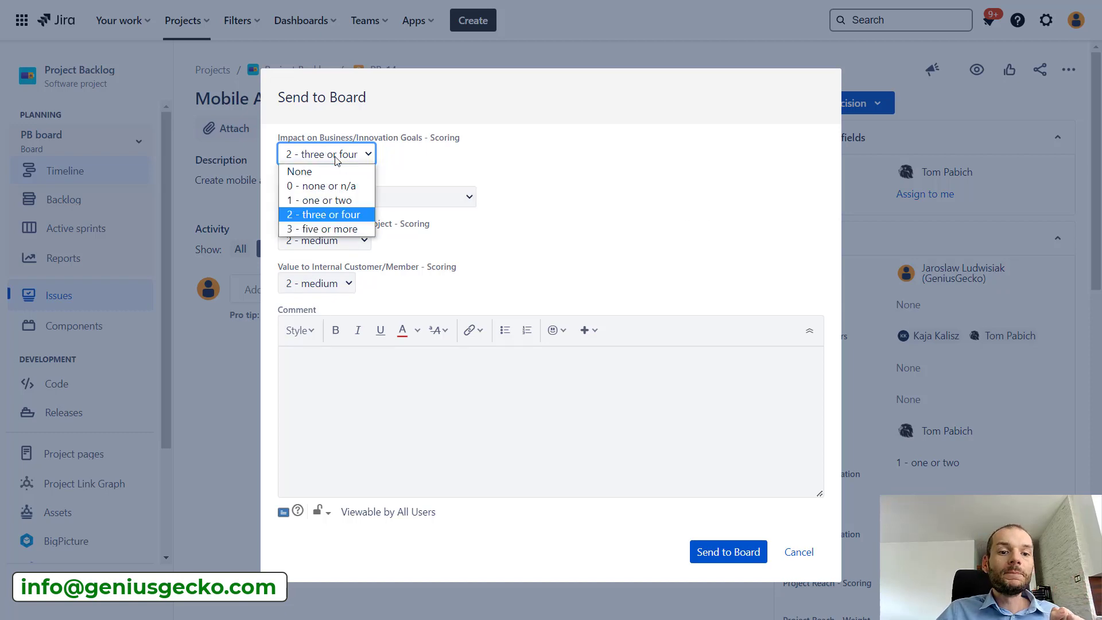
{"action": "left_click", "coordinate": [330, 228]}
{"action": "left_click", "coordinate": [726, 552]}
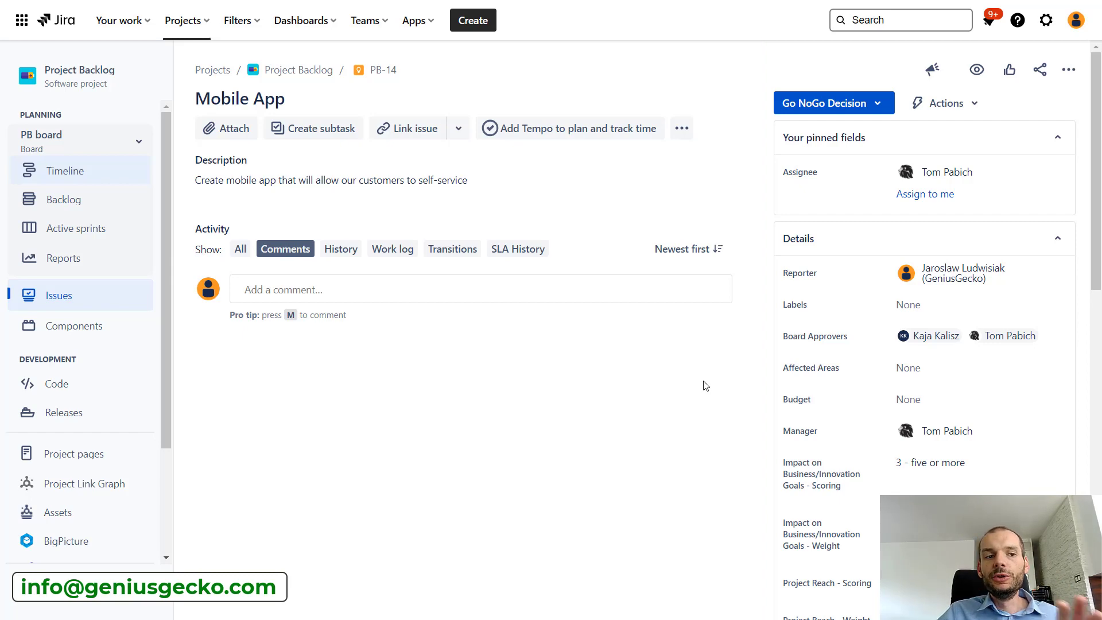
Examine the Mobile App issue's scoring and weight fields together with its Overall Score
{"action": "scroll", "coordinate": [901, 404], "scroll_direction": "down", "scroll_amount": 5}
{"action": "scroll", "coordinate": [907, 405], "scroll_direction": "down", "scroll_amount": 1}
{"action": "left_click_drag", "start_coordinate": [798, 446], "coordinate": [915, 450]}
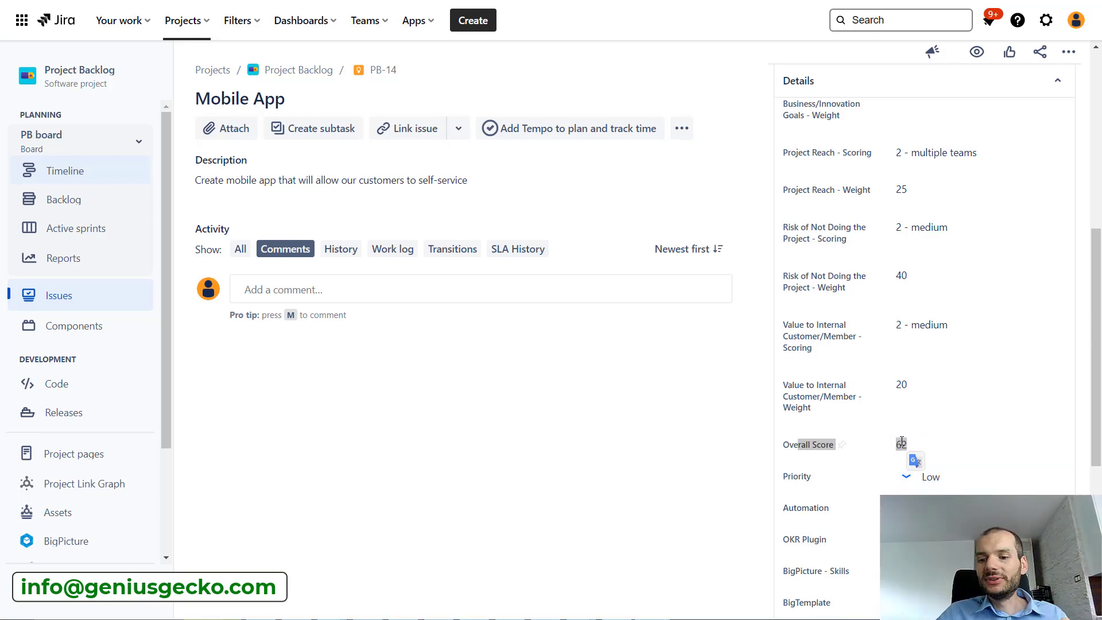
{"action": "scroll", "coordinate": [902, 444], "scroll_direction": "up", "scroll_amount": 1}
{"action": "scroll", "coordinate": [904, 447], "scroll_direction": "up", "scroll_amount": 1}
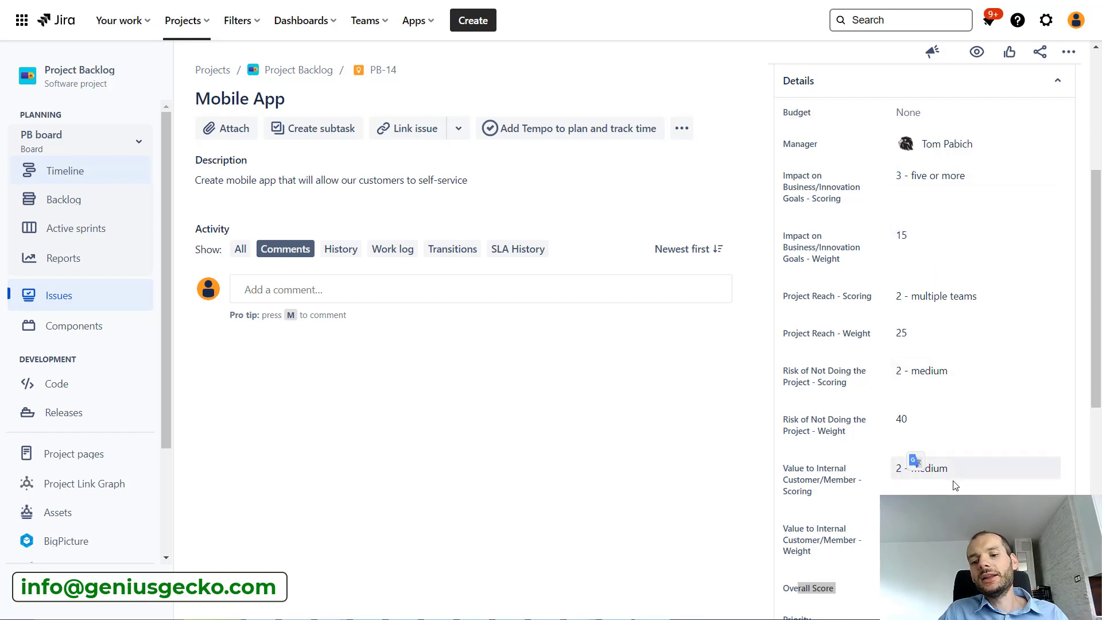
{"action": "scroll", "coordinate": [961, 485], "scroll_direction": "down", "scroll_amount": 1}
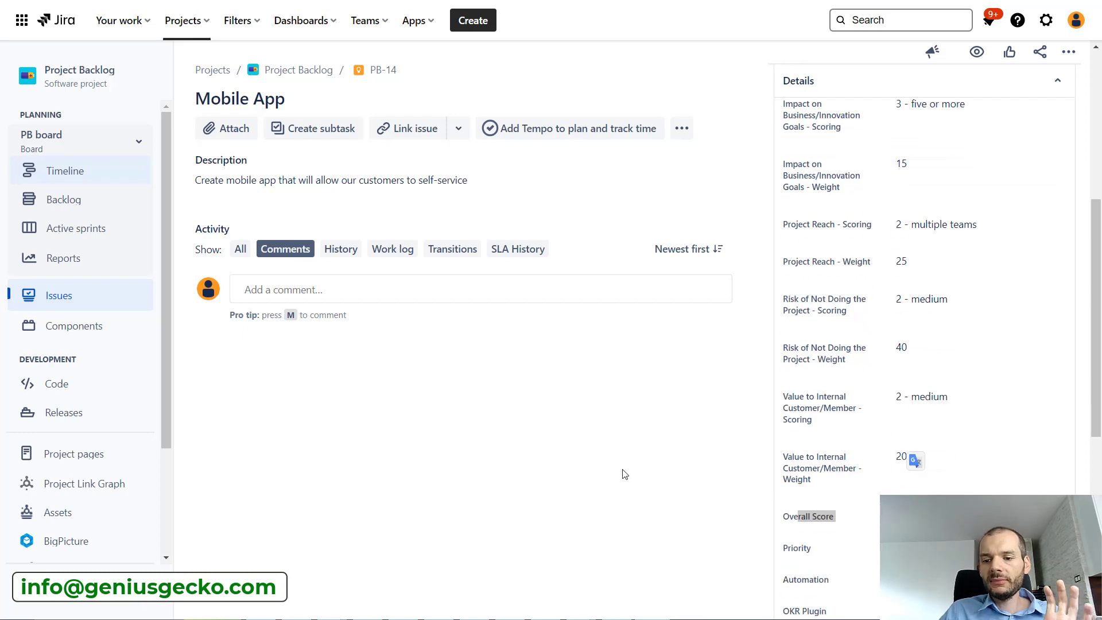
{"action": "scroll", "coordinate": [856, 390], "scroll_direction": "up", "scroll_amount": 2}
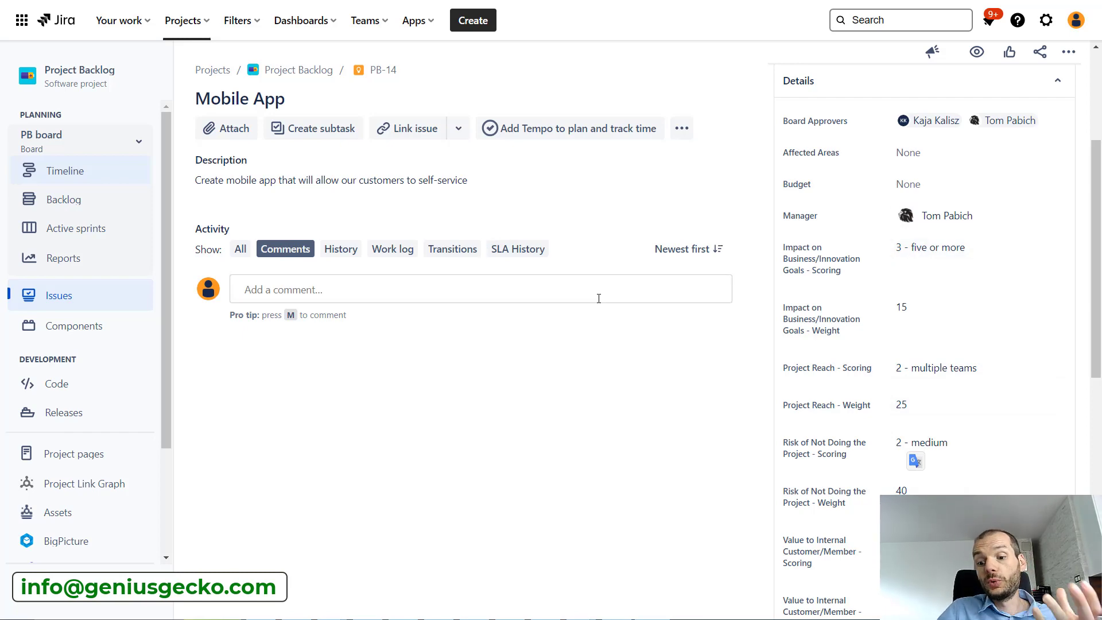
{"action": "scroll", "coordinate": [932, 450], "scroll_direction": "down", "scroll_amount": 3}
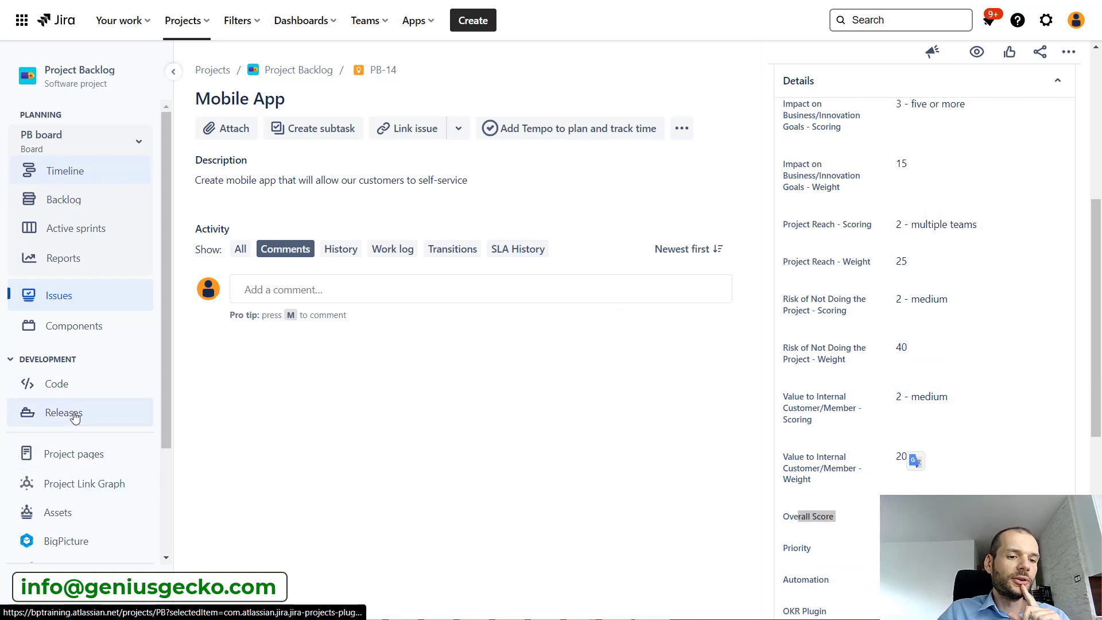
Open the Project Scoring rule from the automation section of the project's settings
{"action": "scroll", "coordinate": [75, 416], "scroll_direction": "down", "scroll_amount": 3}
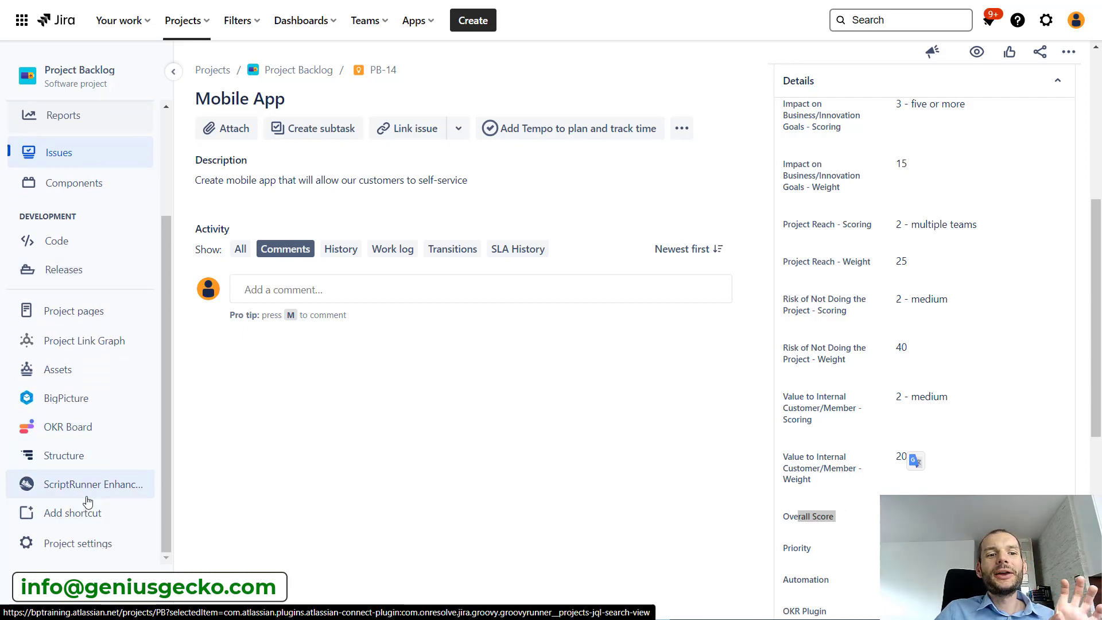
{"action": "left_click", "coordinate": [82, 543]}
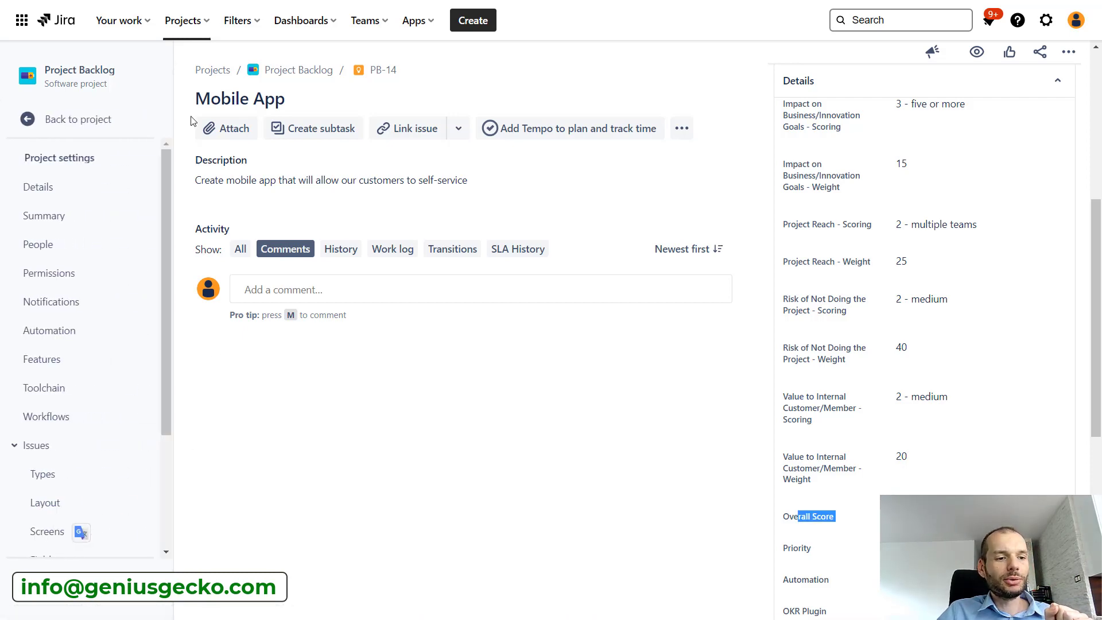
{"action": "left_click", "coordinate": [53, 332]}
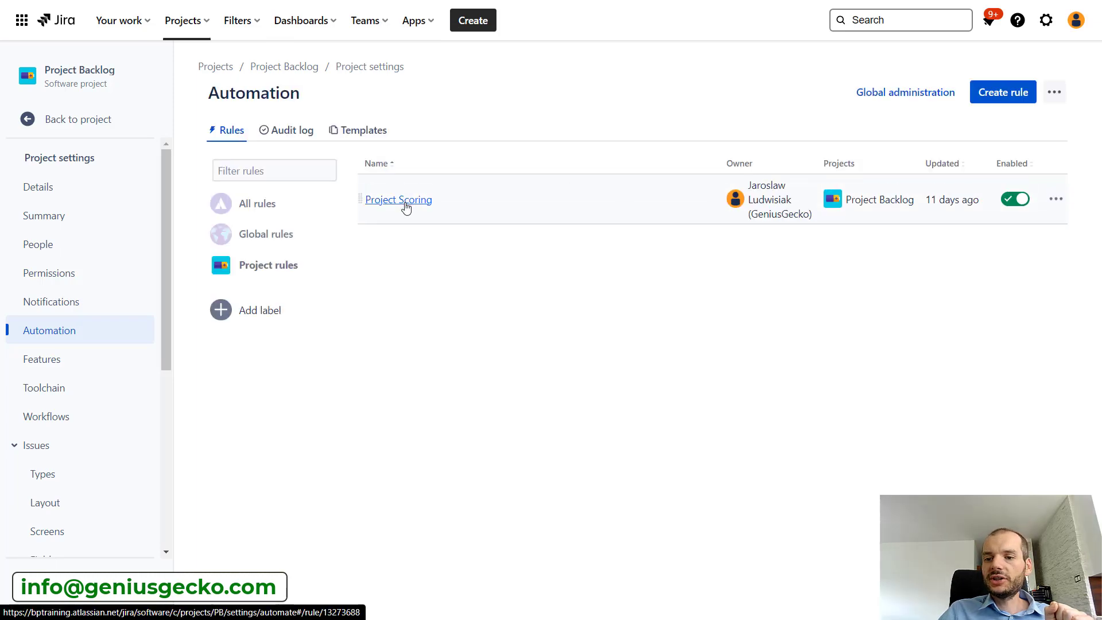
{"action": "left_click", "coordinate": [405, 201]}
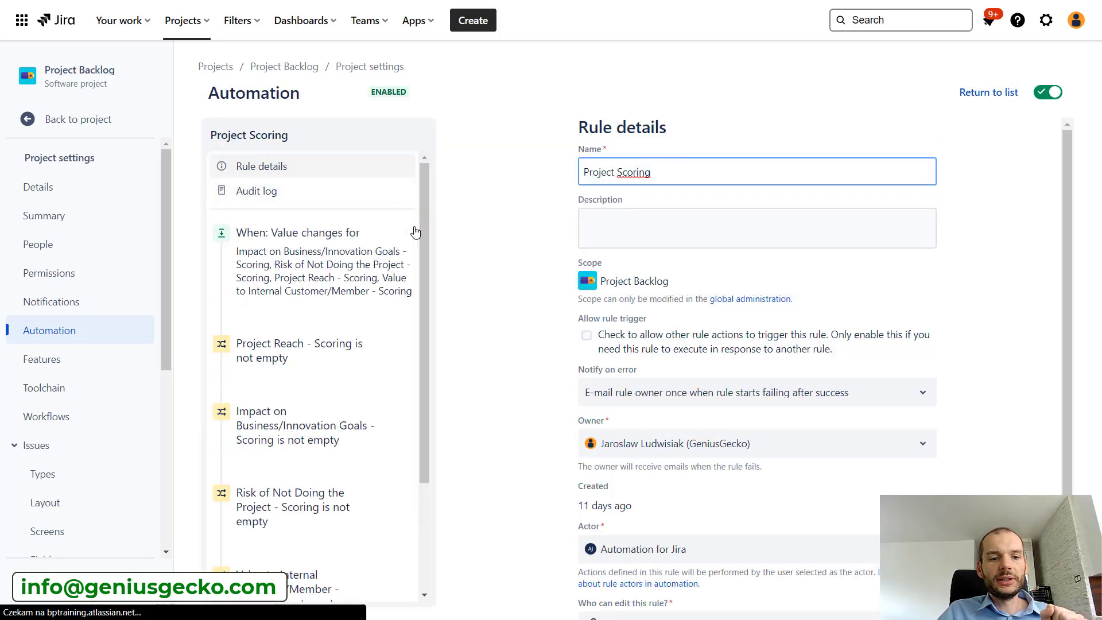
Examine the rule's value change trigger, its monitored fields, and the conditions requiring non-empty scoring fields
{"action": "mouse_move", "coordinate": [425, 219]}
{"action": "left_mouse_down"}
{"action": "mouse_move", "coordinate": [426, 314]}
{"action": "mouse_move", "coordinate": [428, 205]}
{"action": "left_mouse_up"}
{"action": "scroll", "coordinate": [429, 218], "scroll_direction": "down", "scroll_amount": 3}
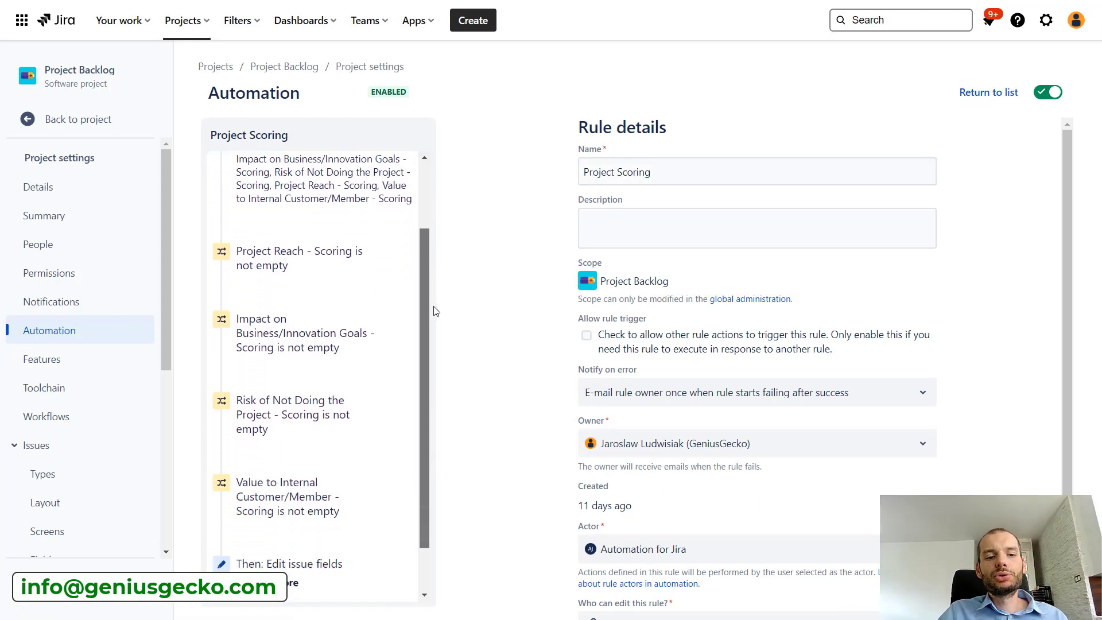
{"action": "scroll", "coordinate": [445, 258], "scroll_direction": "up", "scroll_amount": 3}
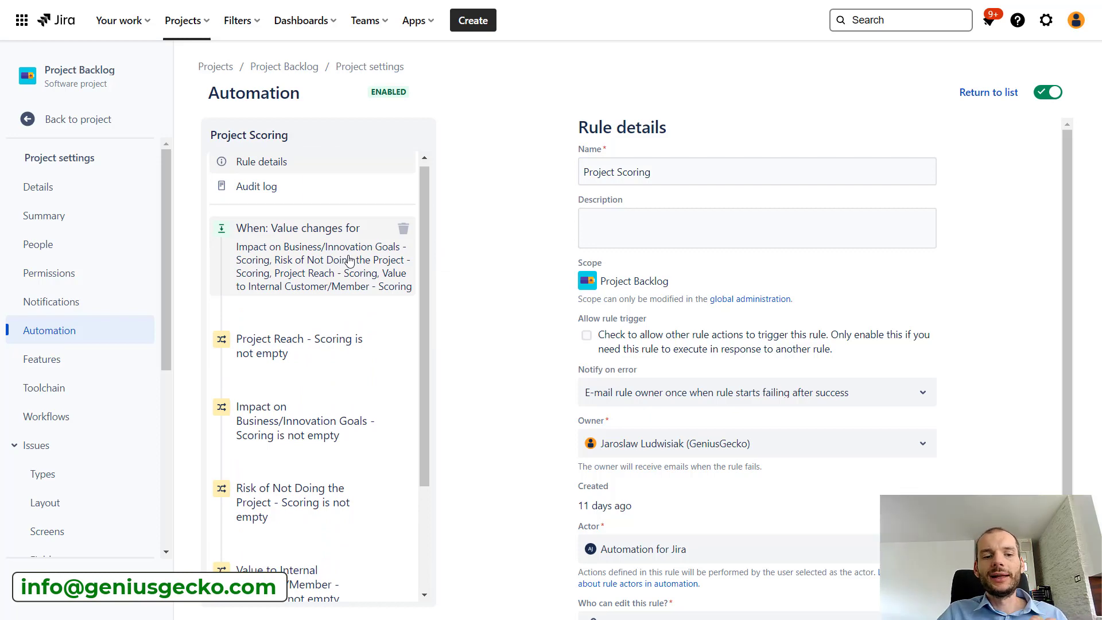
{"action": "left_click", "coordinate": [322, 264]}
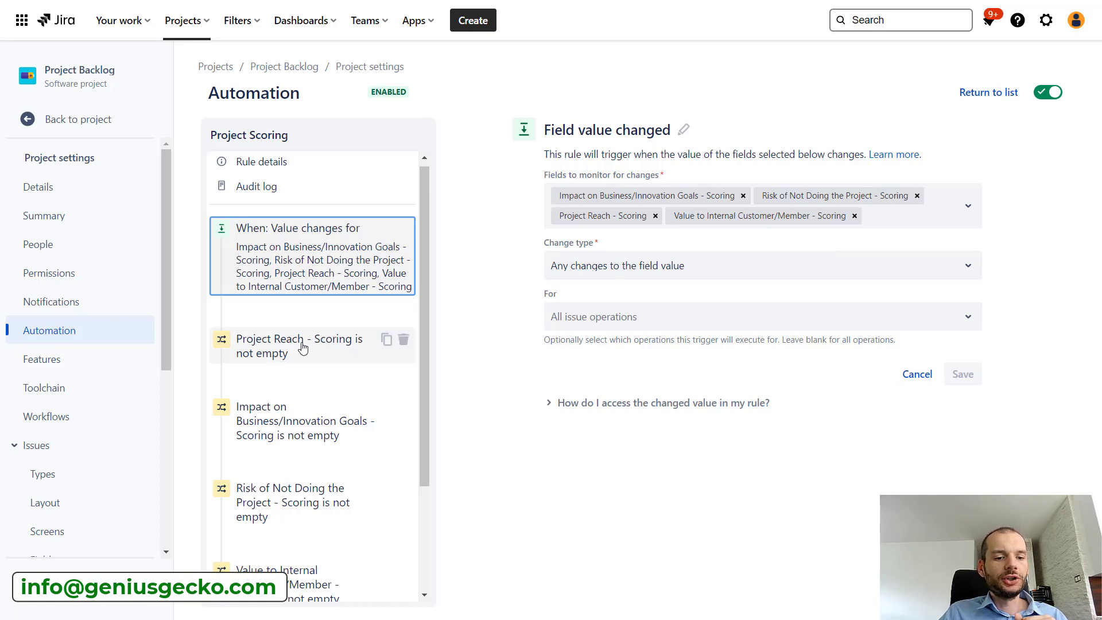
{"action": "scroll", "coordinate": [313, 344], "scroll_direction": "down", "scroll_amount": 1}
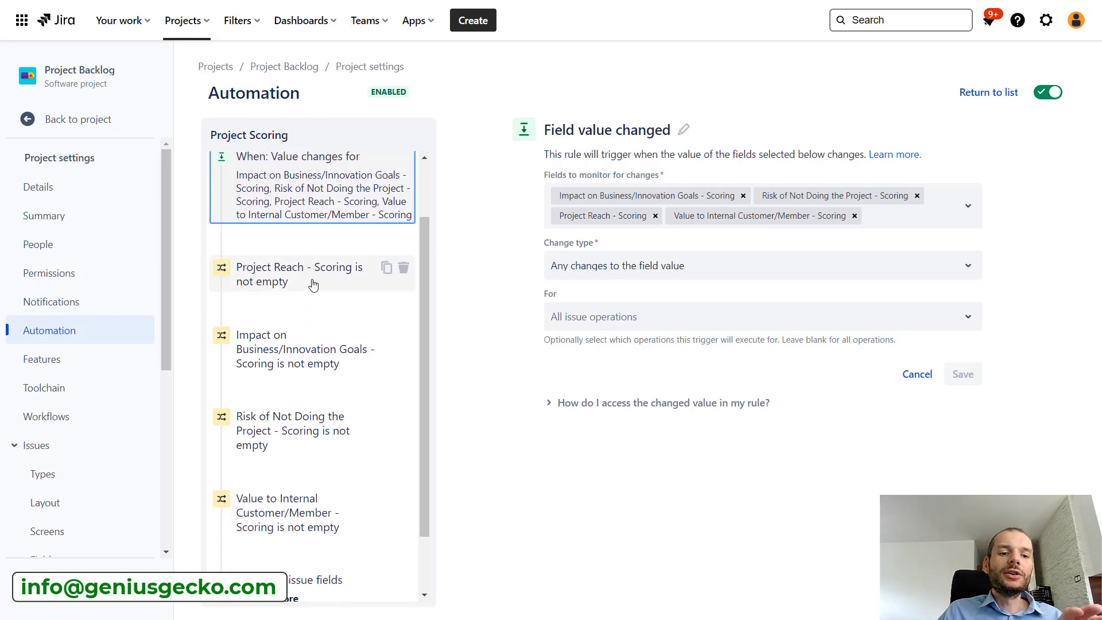
{"action": "scroll", "coordinate": [301, 326], "scroll_direction": "down", "scroll_amount": 1}
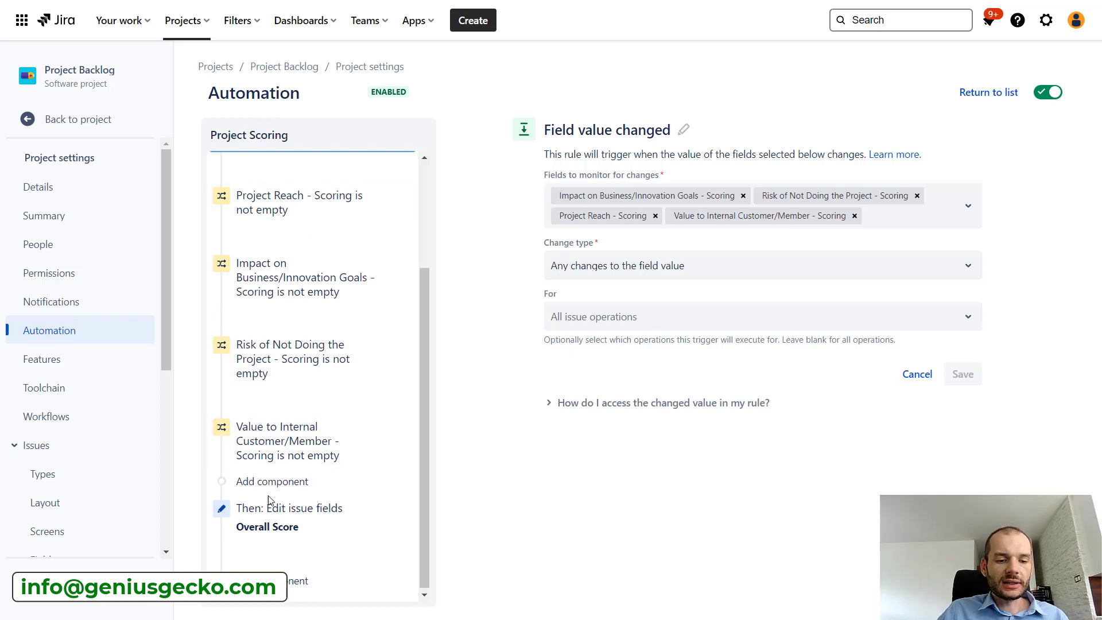
Open the rule's Edit issue fields action and examine the Overall Score formula
{"action": "left_click", "coordinate": [272, 516]}
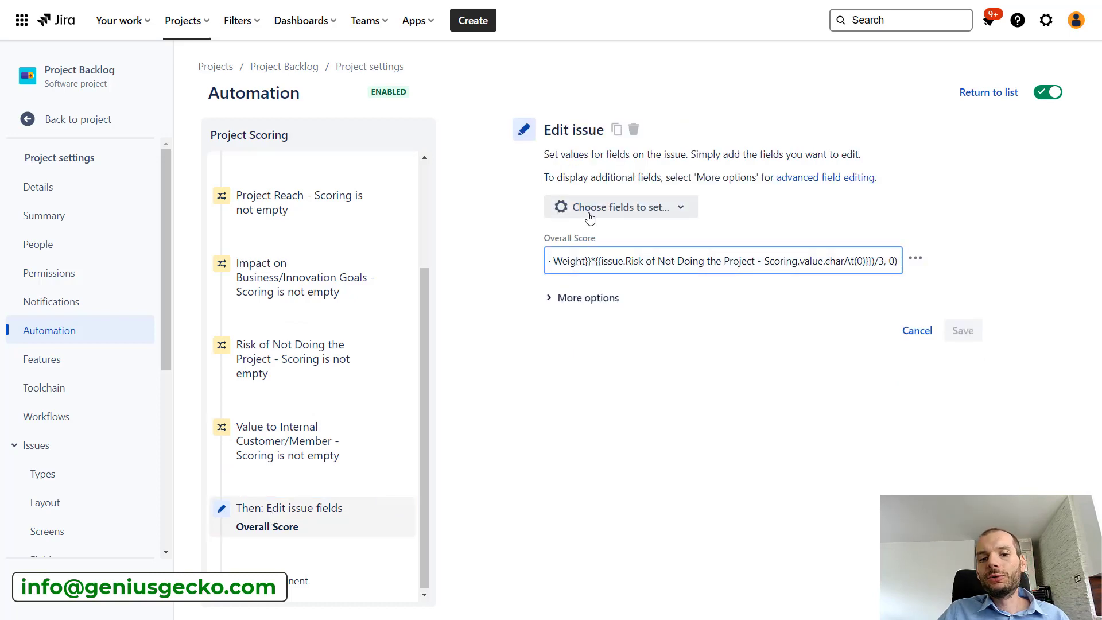
{"action": "left_click_drag", "start_coordinate": [555, 261], "coordinate": [506, 268]}
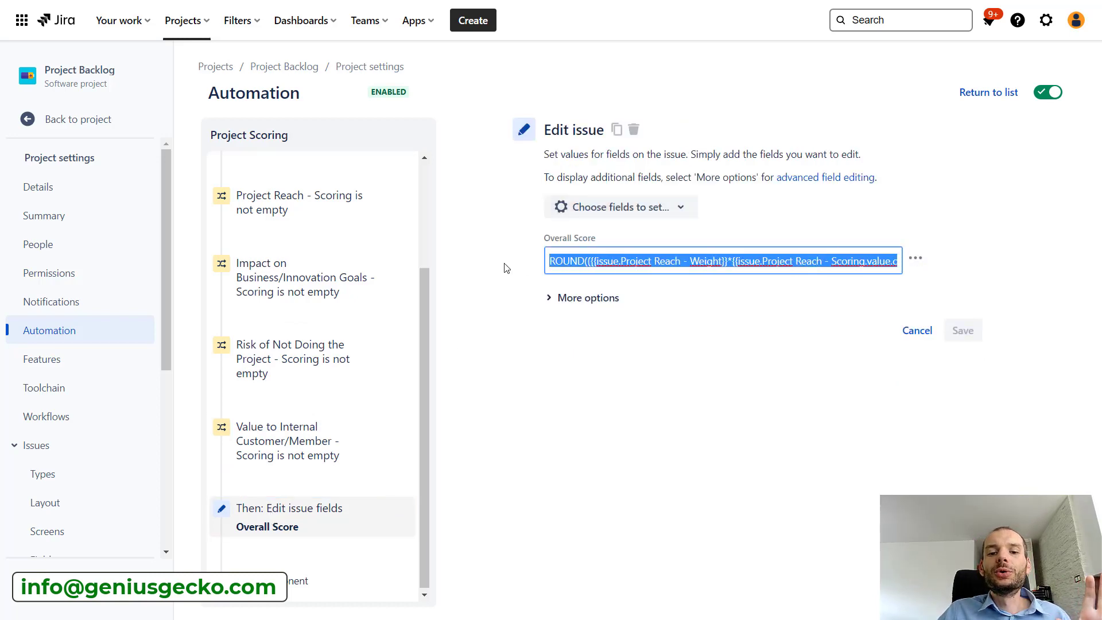
{"action": "left_click", "coordinate": [631, 397]}
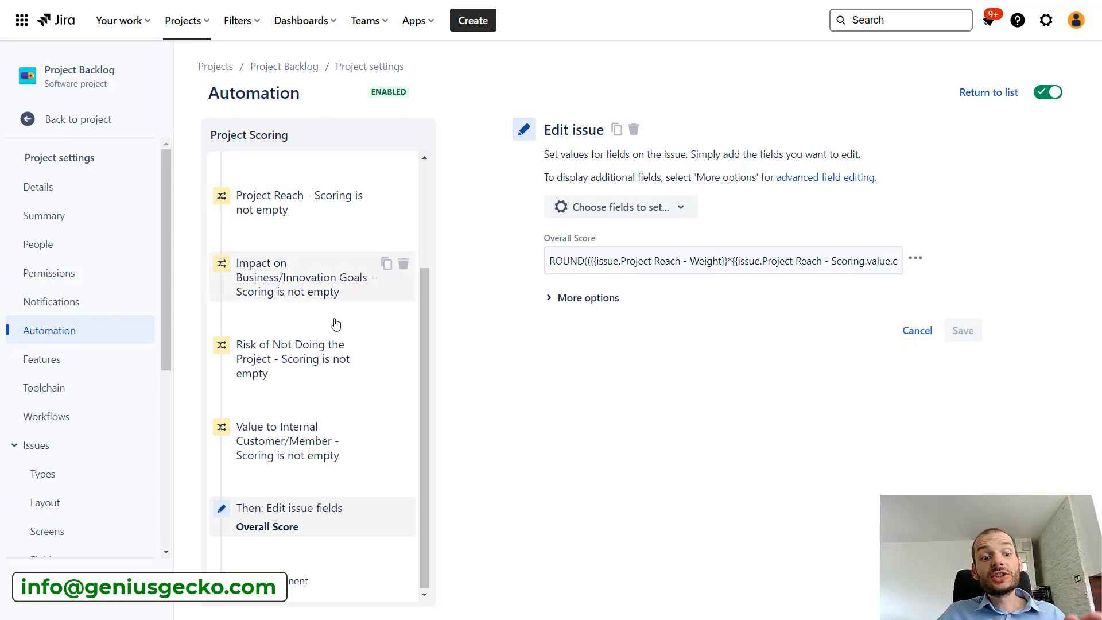
{"action": "scroll", "coordinate": [332, 423], "scroll_direction": "up", "scroll_amount": 3}
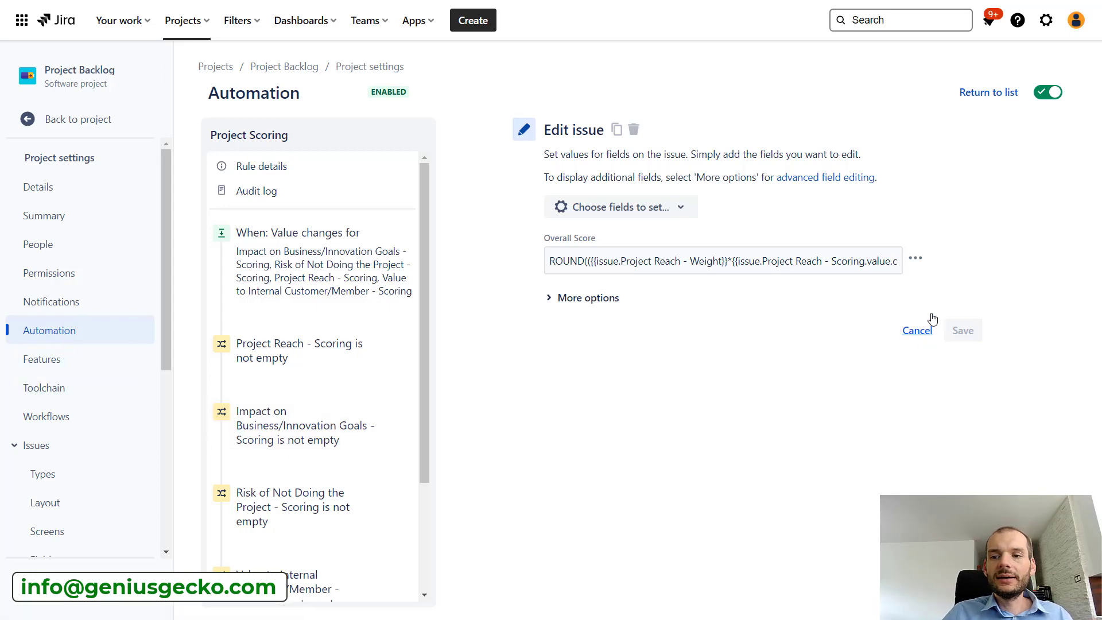
Return to the rule list and create a new automation rule with the Field value changed issue trigger
{"action": "left_click", "coordinate": [992, 93]}
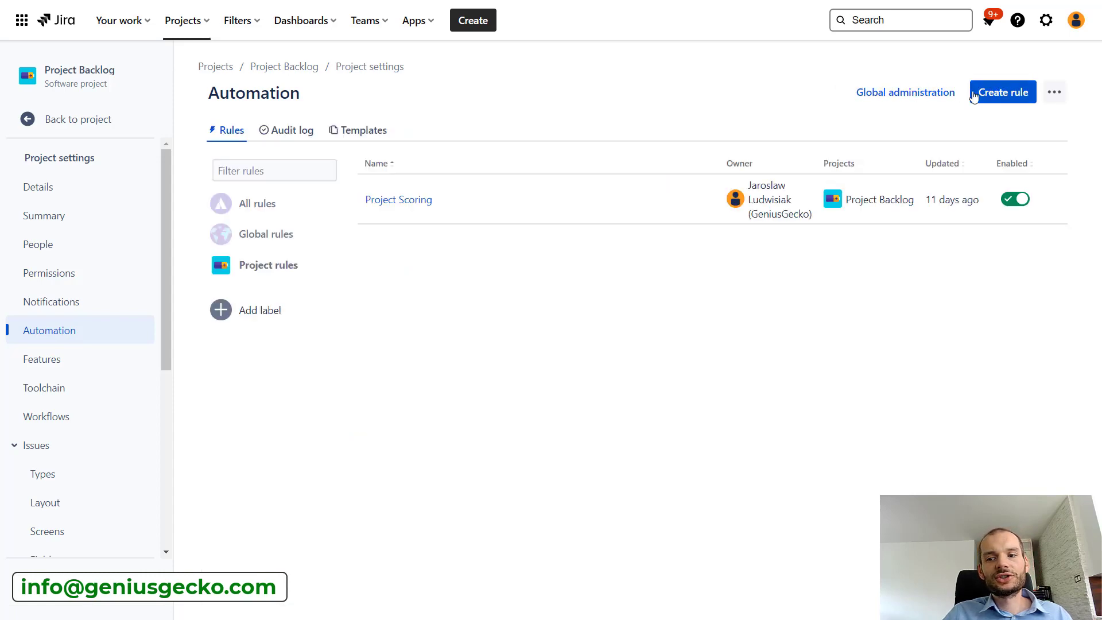
{"action": "left_click", "coordinate": [988, 97]}
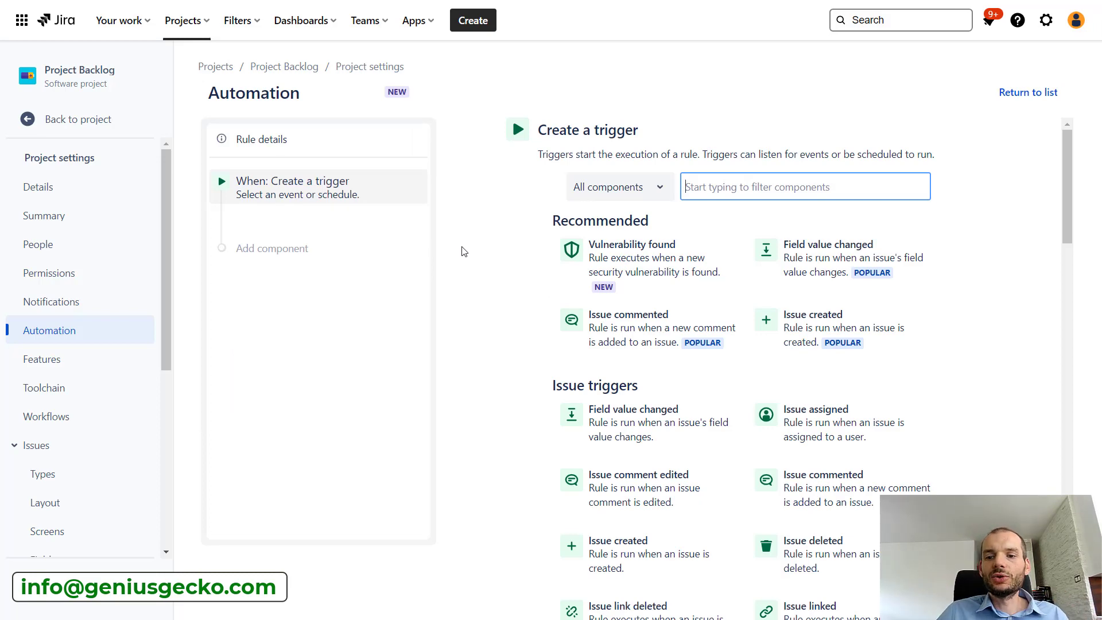
{"action": "scroll", "coordinate": [689, 258], "scroll_direction": "down", "scroll_amount": 3}
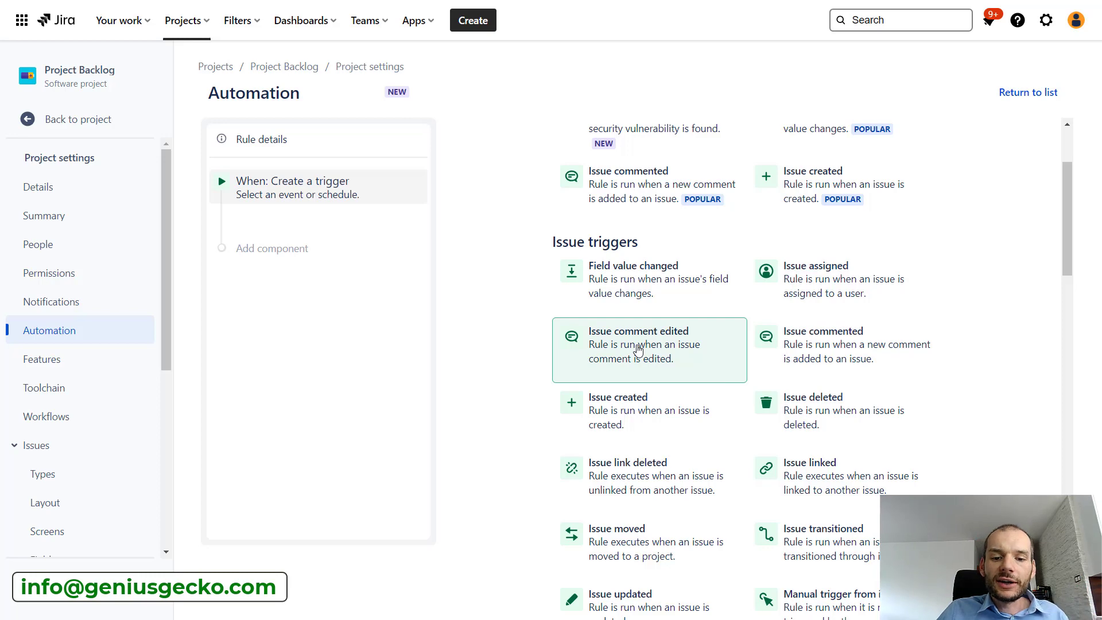
{"action": "scroll", "coordinate": [638, 350], "scroll_direction": "down", "scroll_amount": 1}
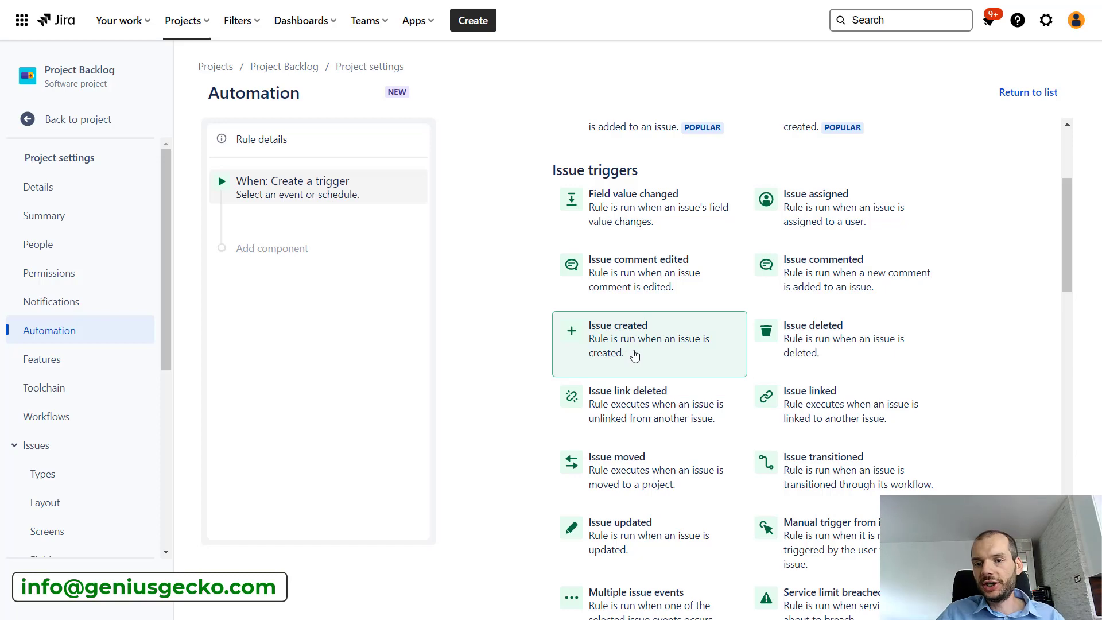
{"action": "left_click", "coordinate": [646, 220]}
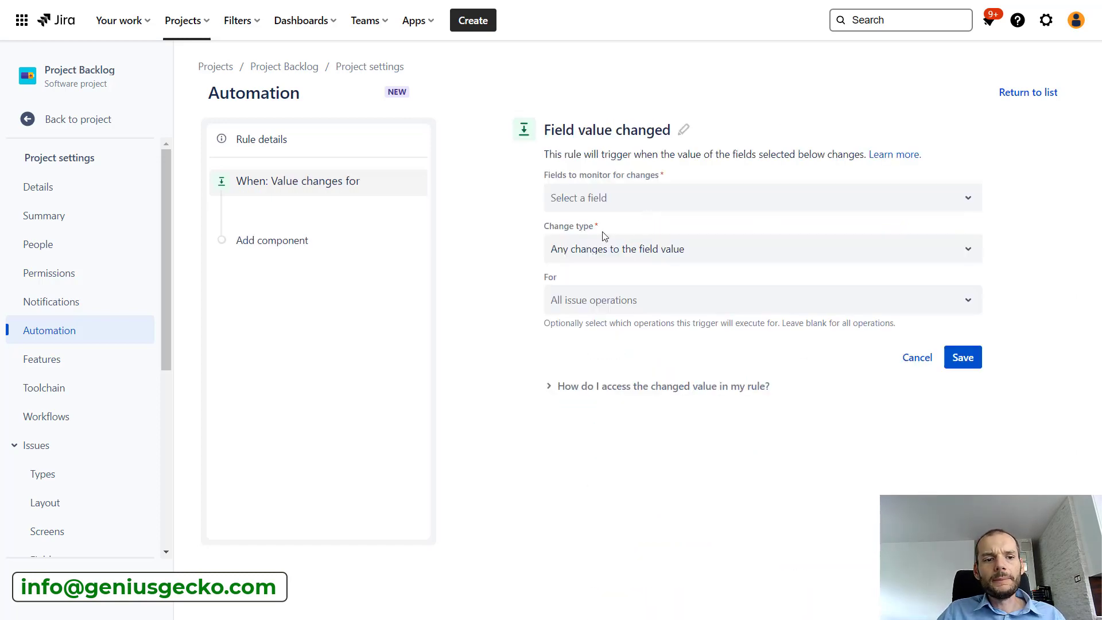
Set the trigger to monitor the Assignee field for any changes and save it
{"action": "left_click", "coordinate": [675, 205]}
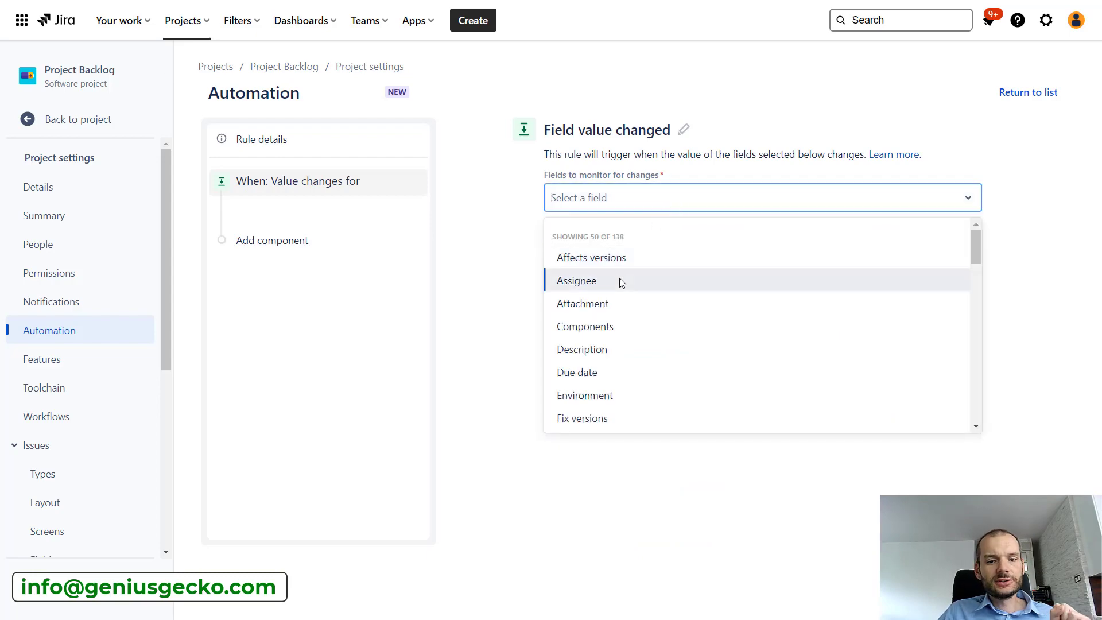
{"action": "left_click", "coordinate": [621, 281]}
{"action": "left_click", "coordinate": [955, 358]}
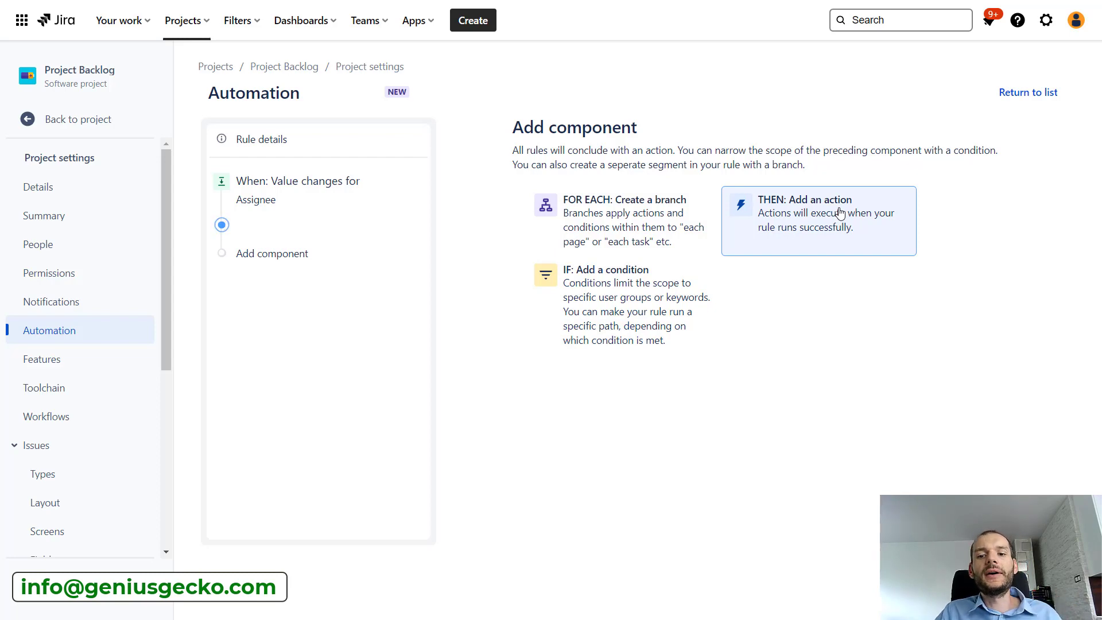
Add a related issues branch to the rule and set its type of related issues to Sub-tasks
{"action": "left_click", "coordinate": [648, 227]}
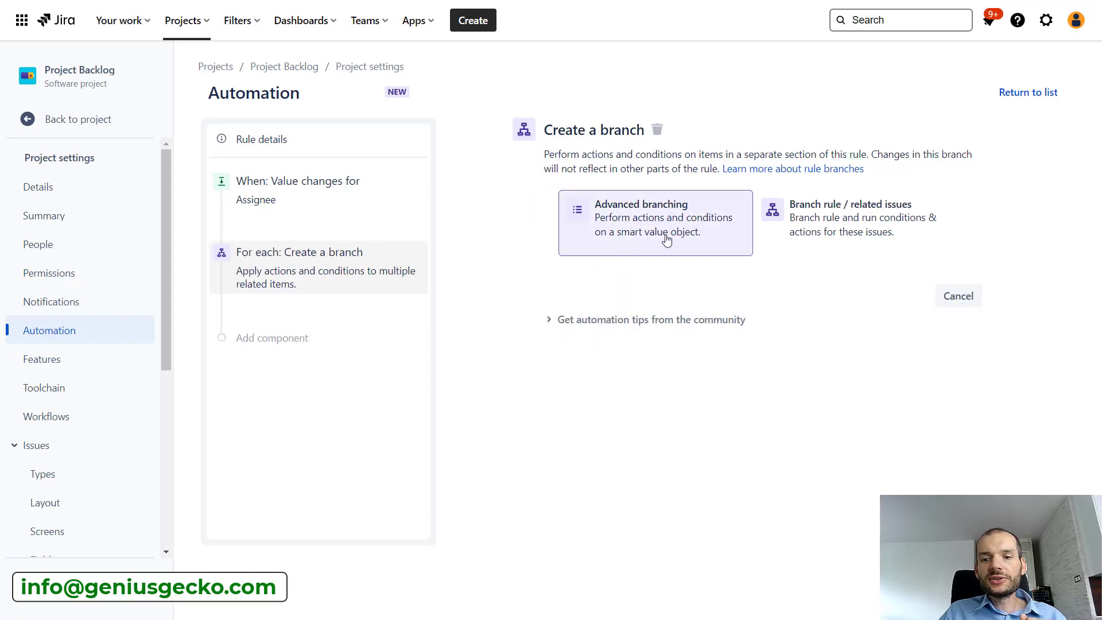
{"action": "left_click", "coordinate": [807, 215]}
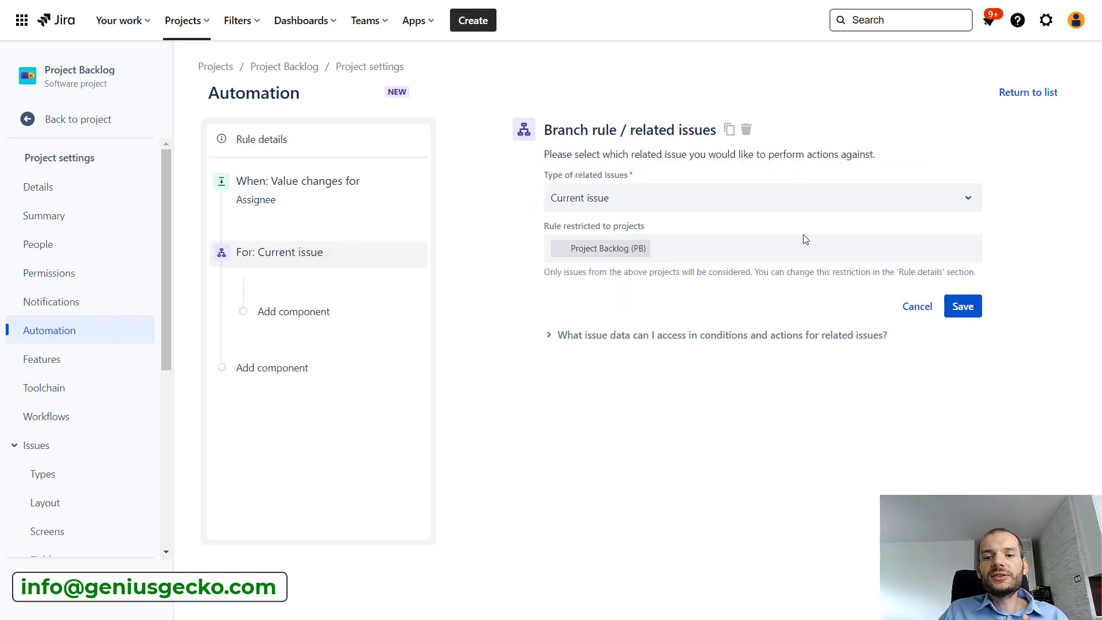
{"action": "left_click", "coordinate": [599, 205]}
{"action": "left_click", "coordinate": [615, 306]}
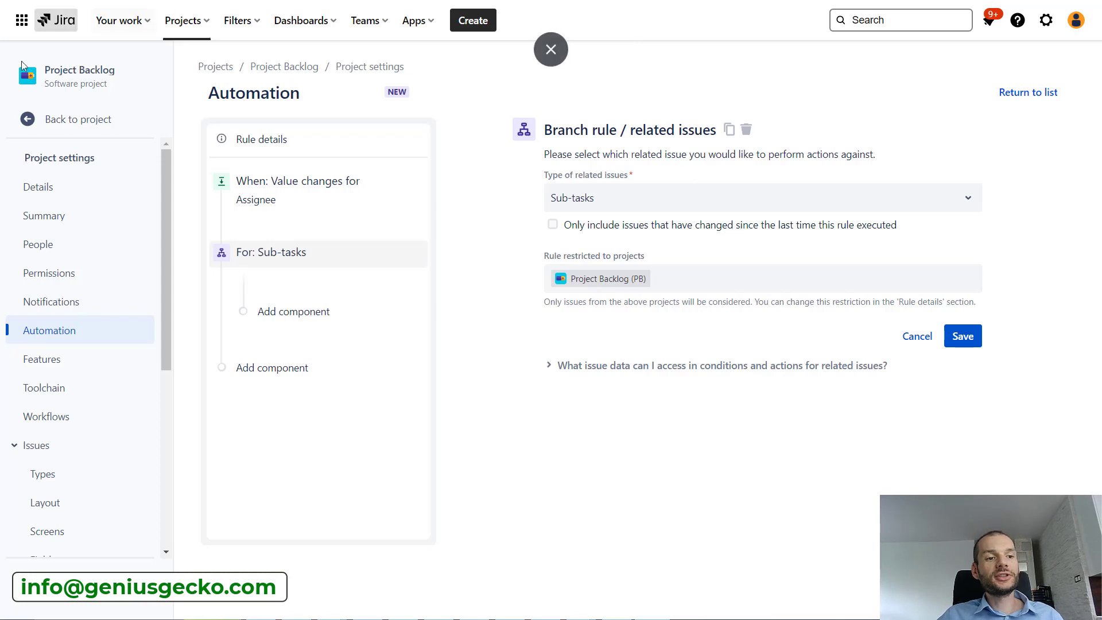
Return to the project's issues, open the Mobile App initiative PB-14 and examine its available Go NoGo Decision status transitions
{"action": "left_click", "coordinate": [29, 119]}
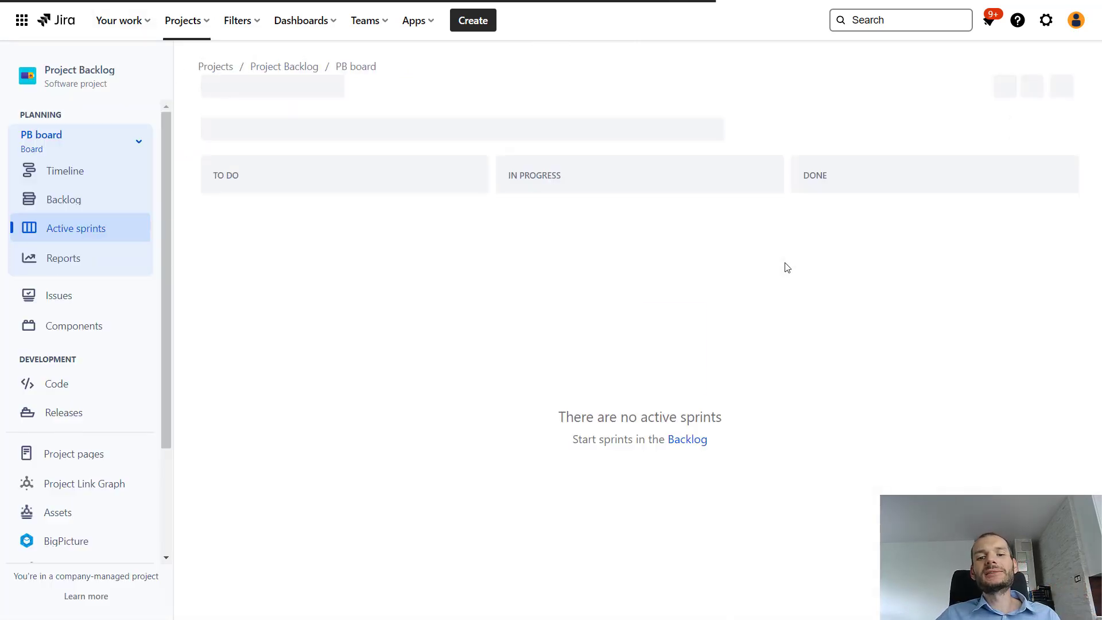
{"action": "left_click", "coordinate": [72, 299]}
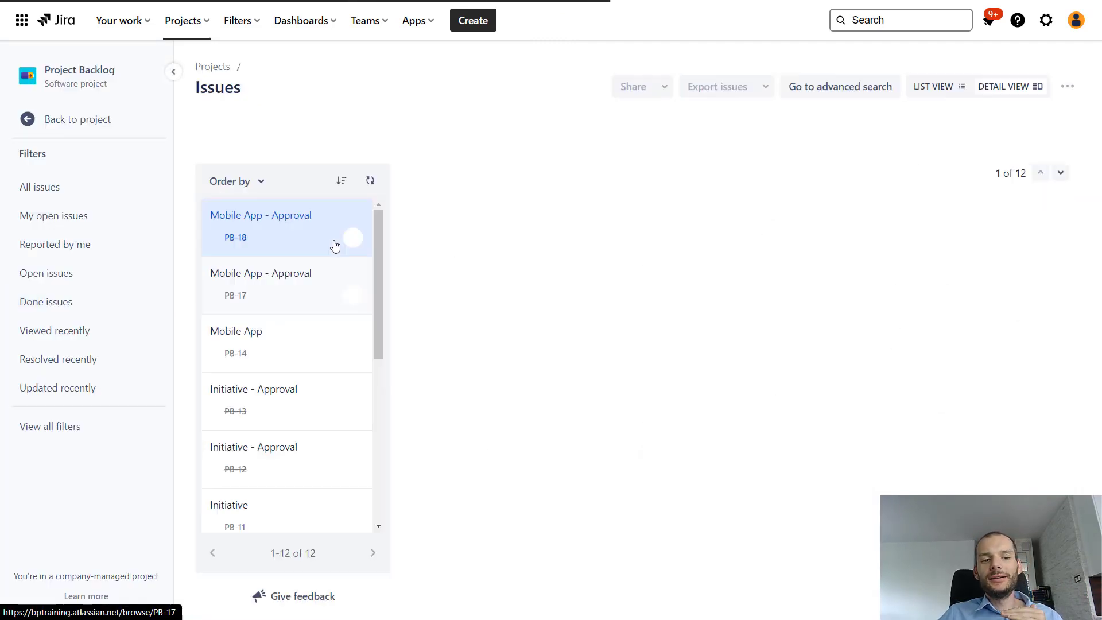
{"action": "left_click", "coordinate": [256, 339]}
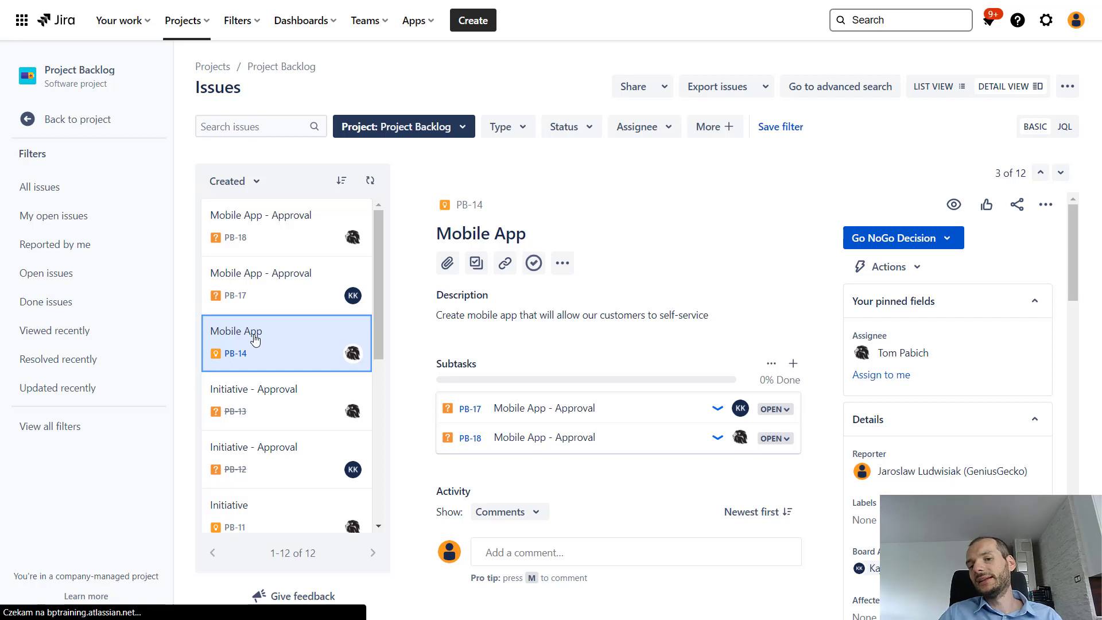
{"action": "left_click", "coordinate": [903, 244]}
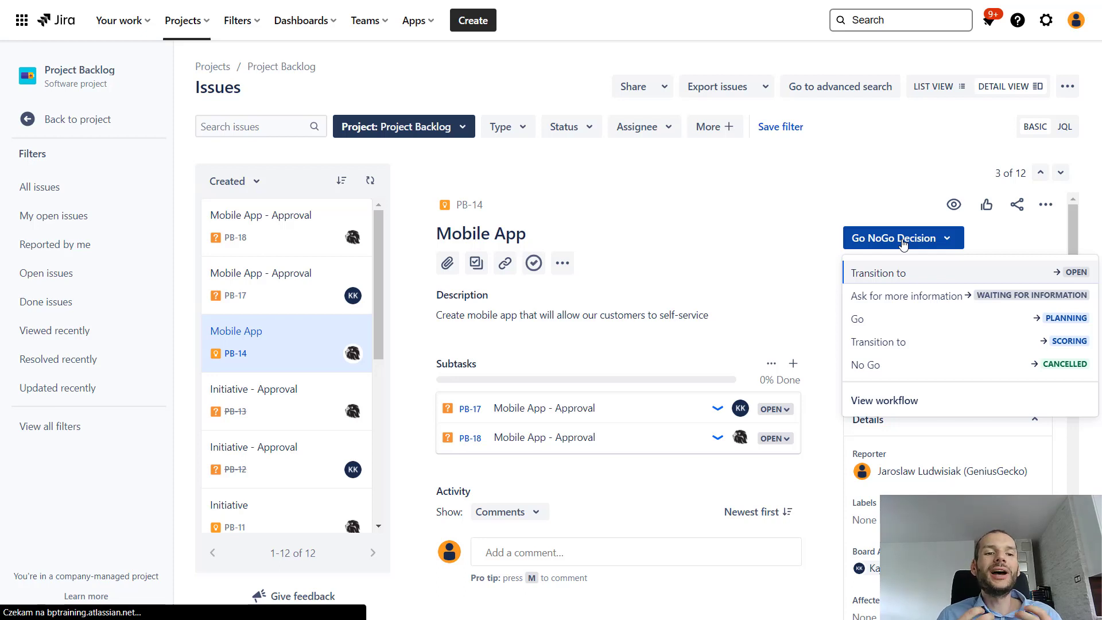
{"action": "left_click", "coordinate": [903, 244]}
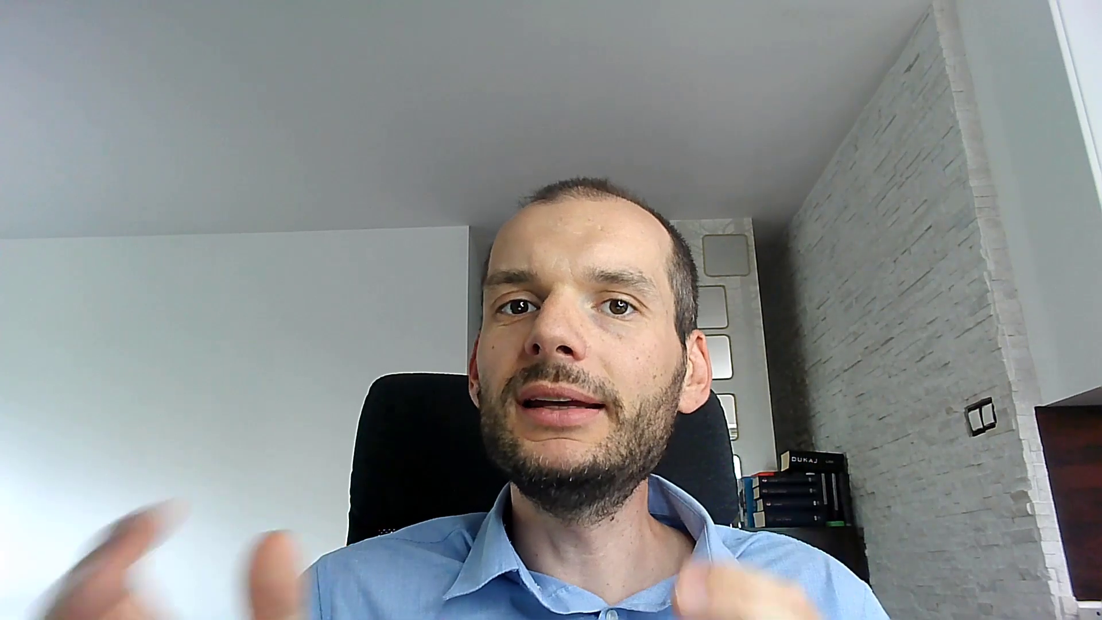